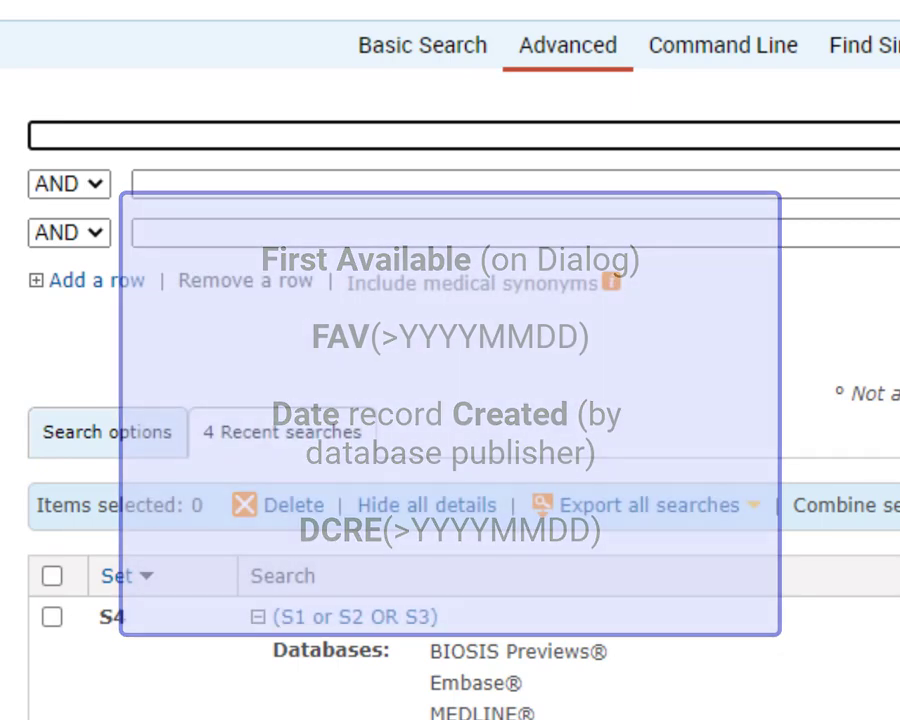
Run the search 'S4 and FAV,DCRE(>20191130)' to limit results to records added after November 2019
text(S4 an)
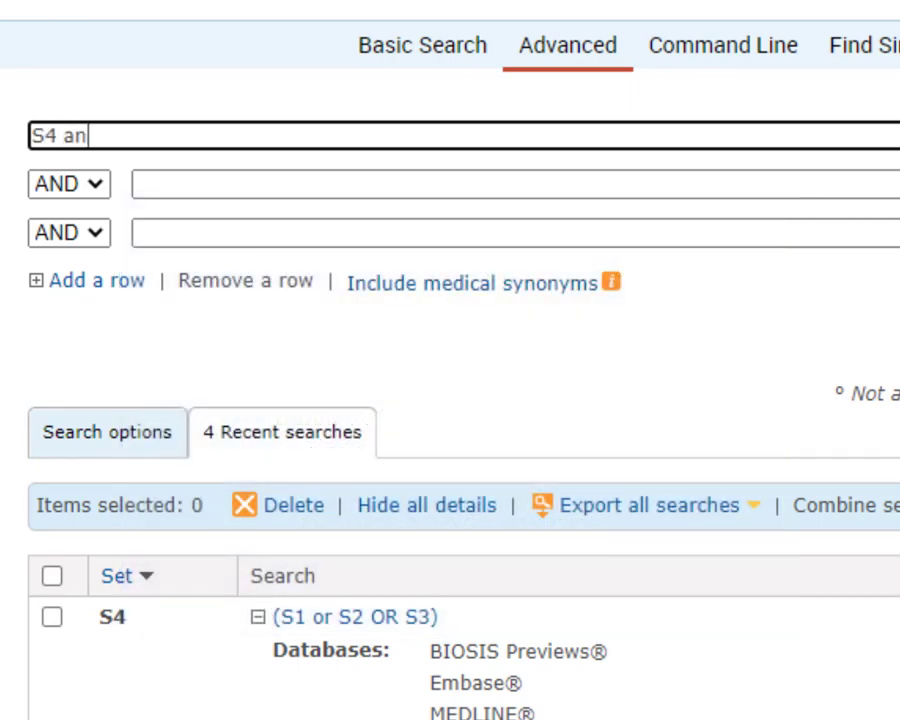
text(d FAV,)
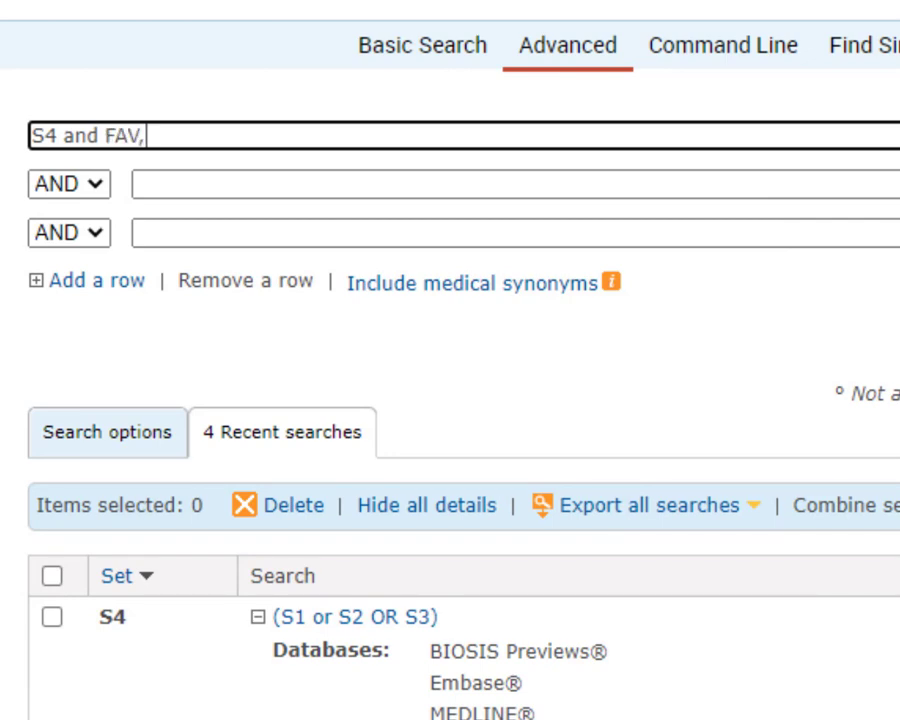
text(DCRE(>)
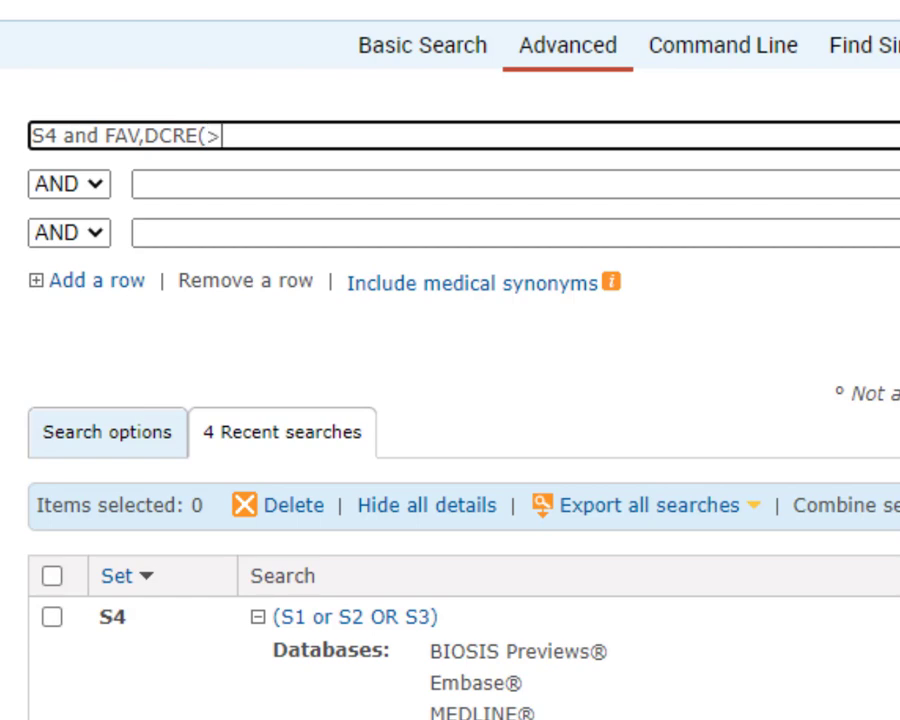
text(201911)
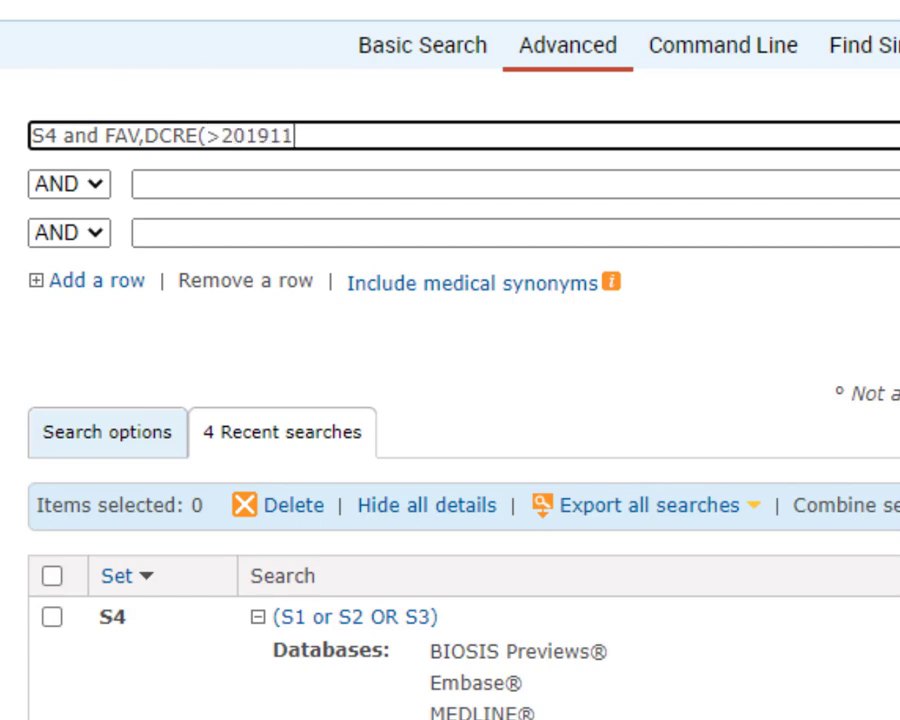
text(30))
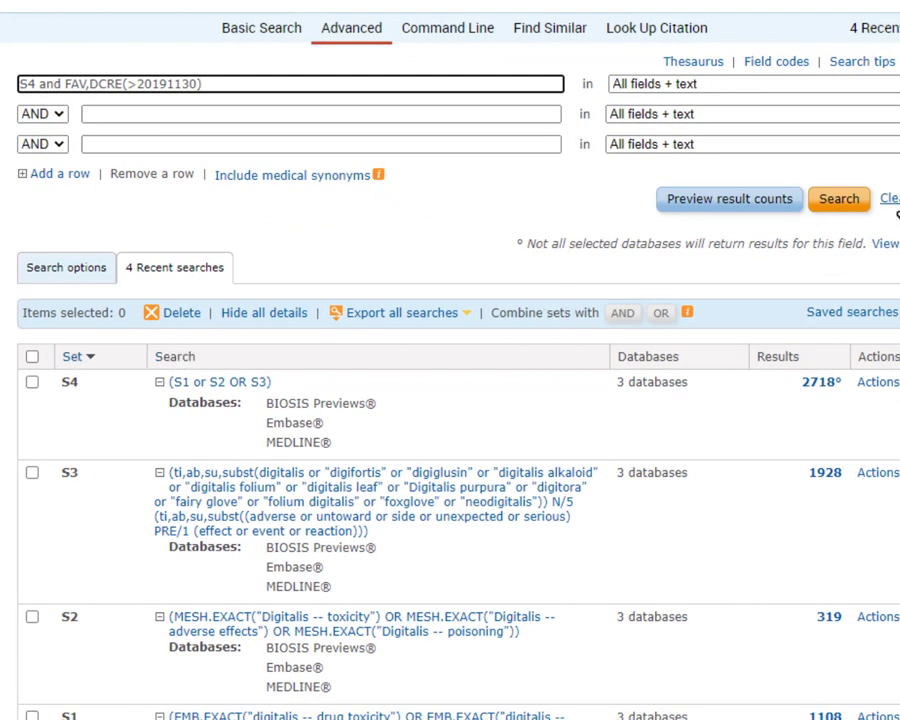
click(848, 207)
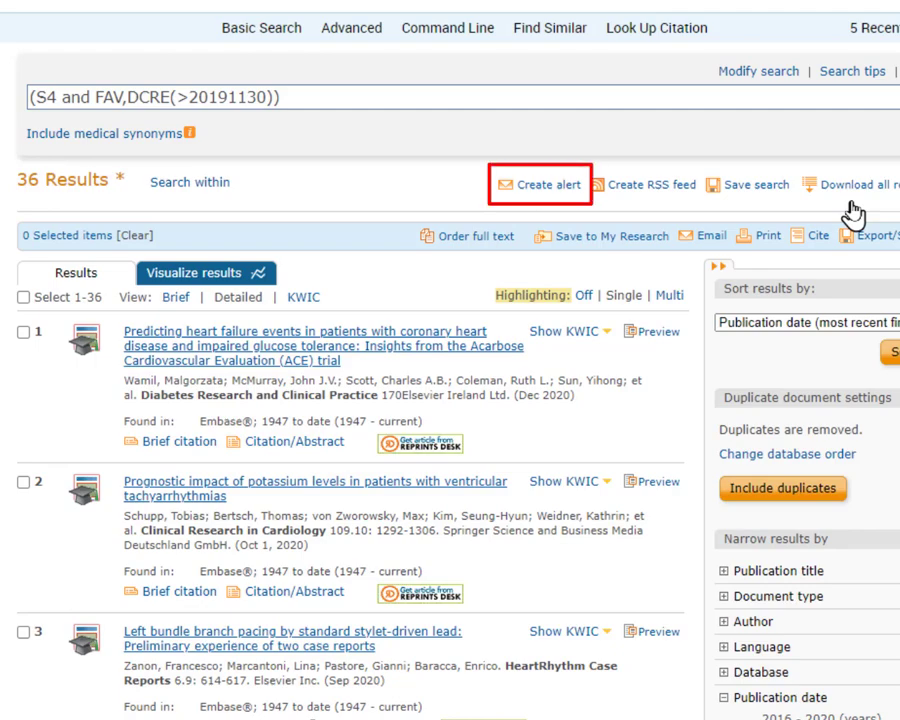
From the Advanced search history, create a new alert from search S5 via its Actions menu
click(360, 36)
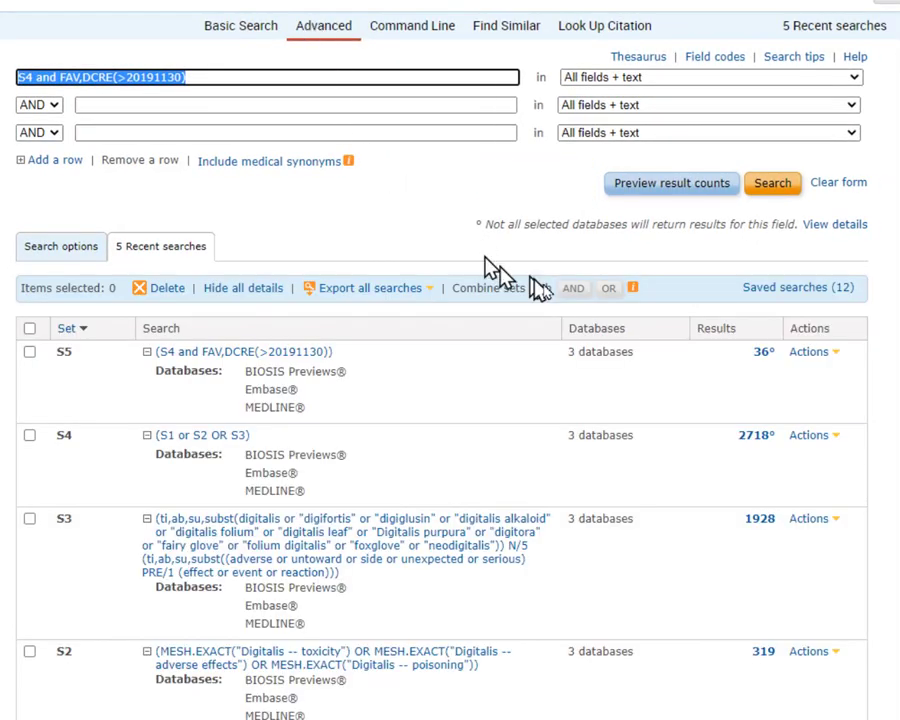
click(820, 355)
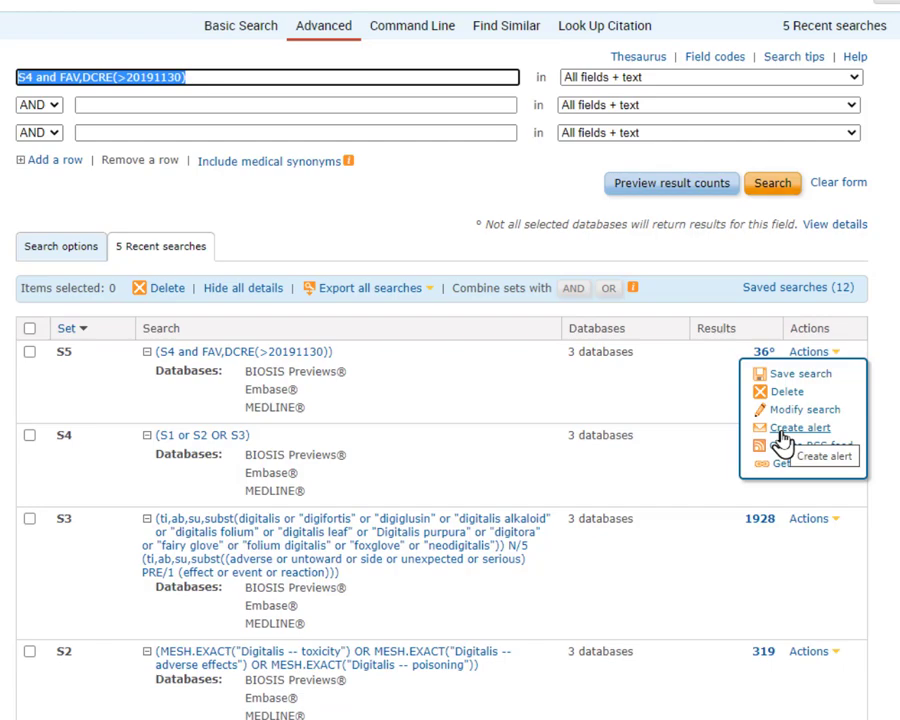
click(782, 432)
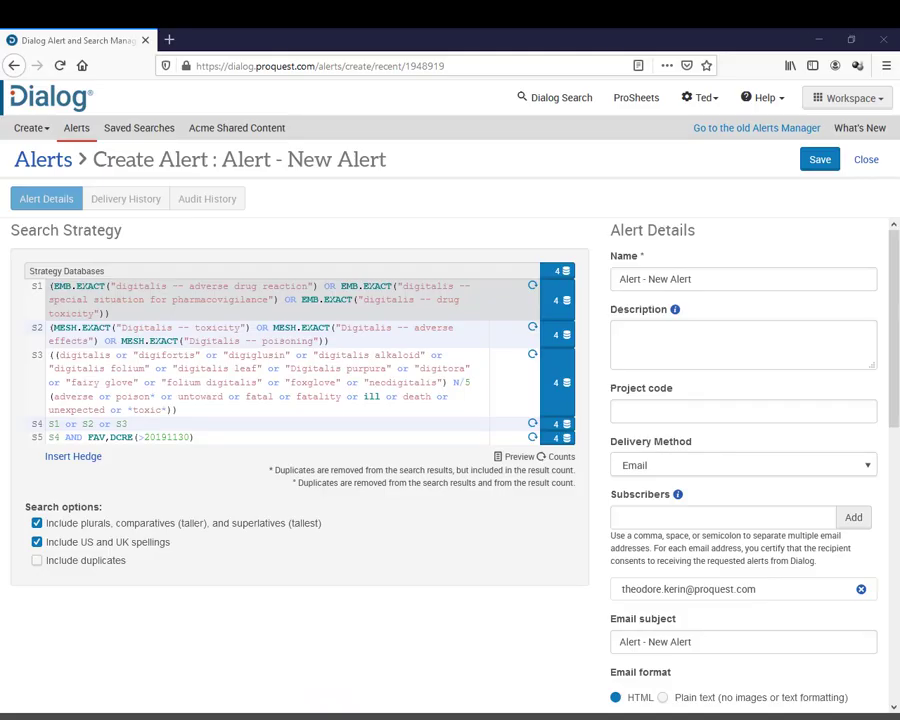
Replace 'Alert - New Alert' with 'Digitalis' in both the alert Name and Email subject fields
click(692, 281)
key(ctrl+a)
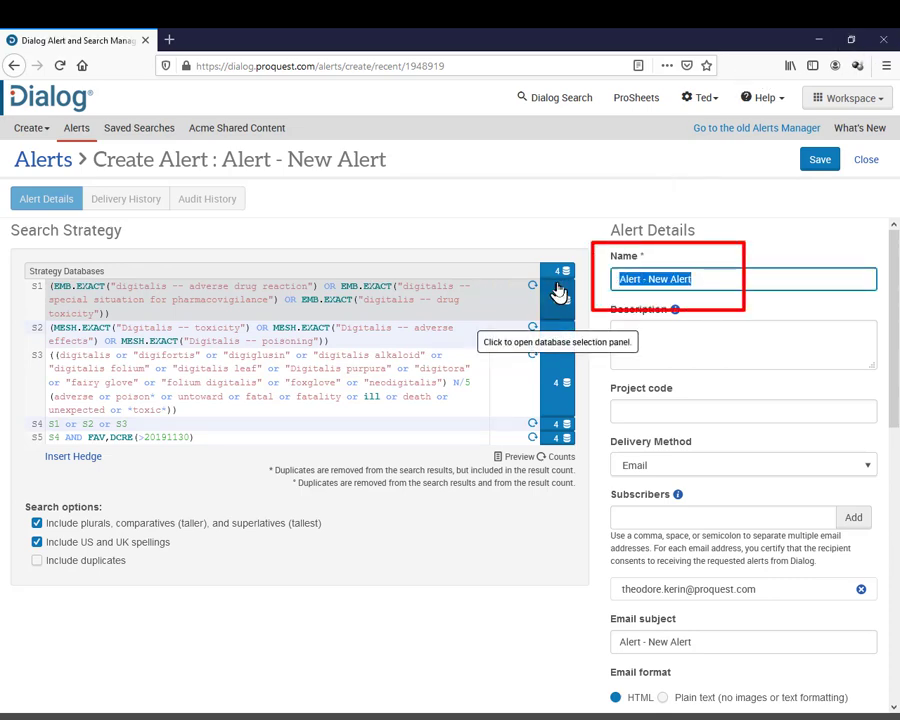
text(Digitalis)
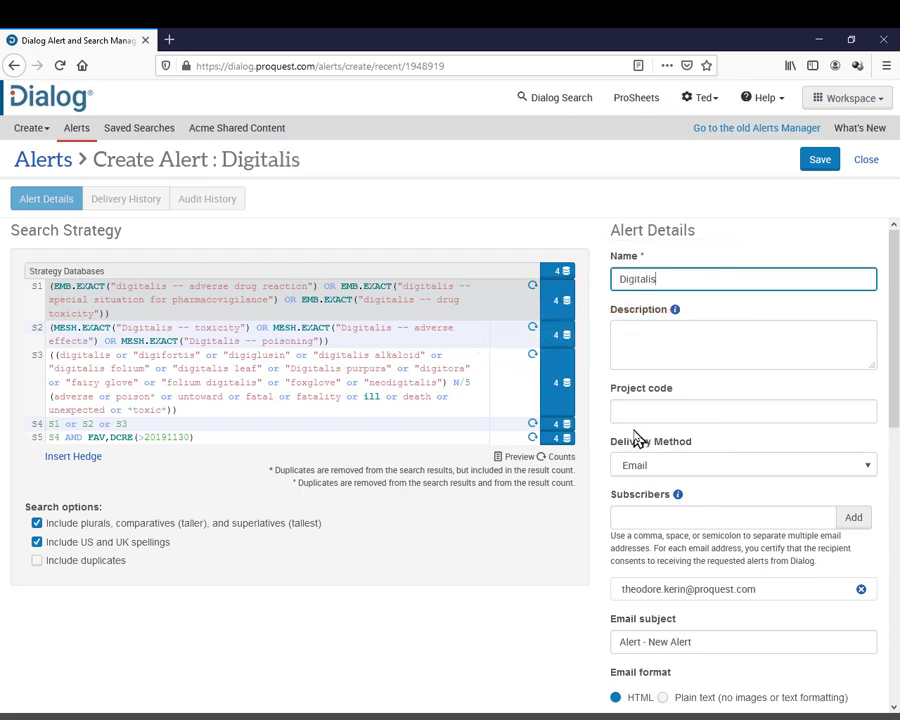
scroll(615, 495, down, 3)
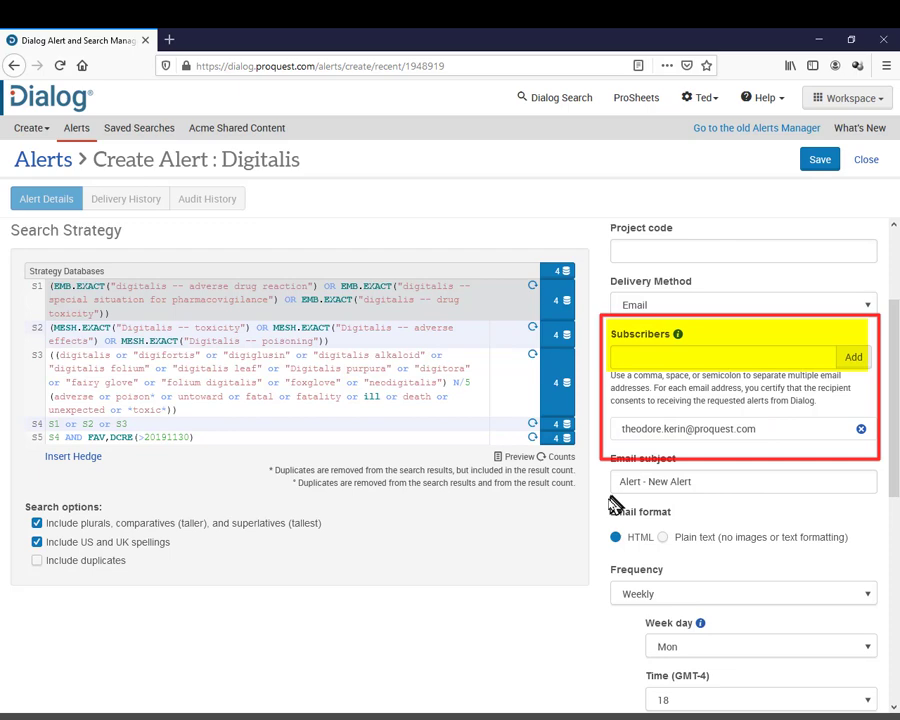
scroll(613, 505, down, 2)
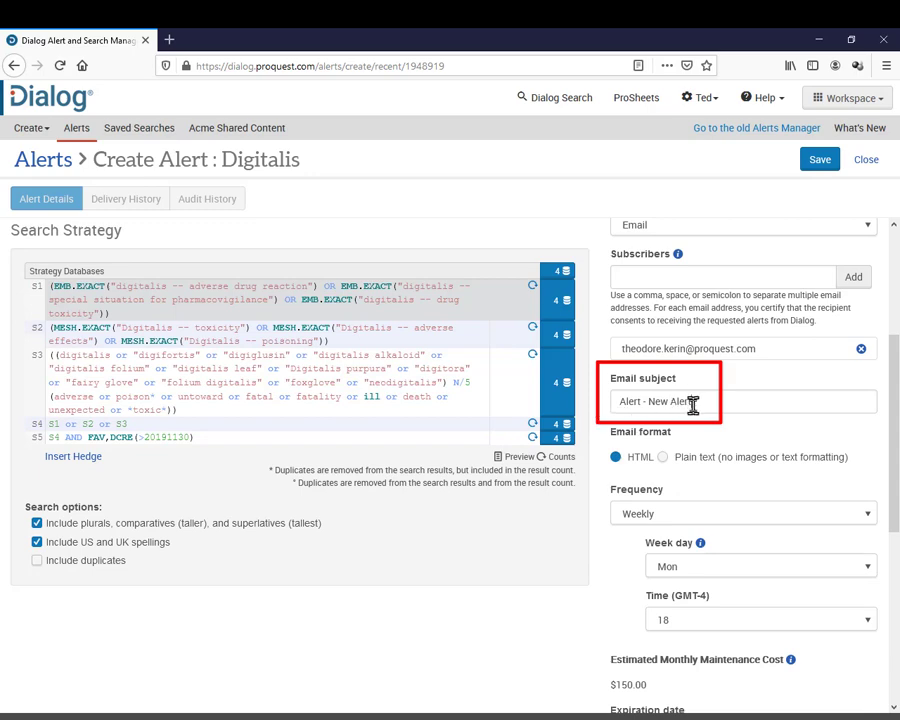
drag(692, 403, 595, 406)
text(D)
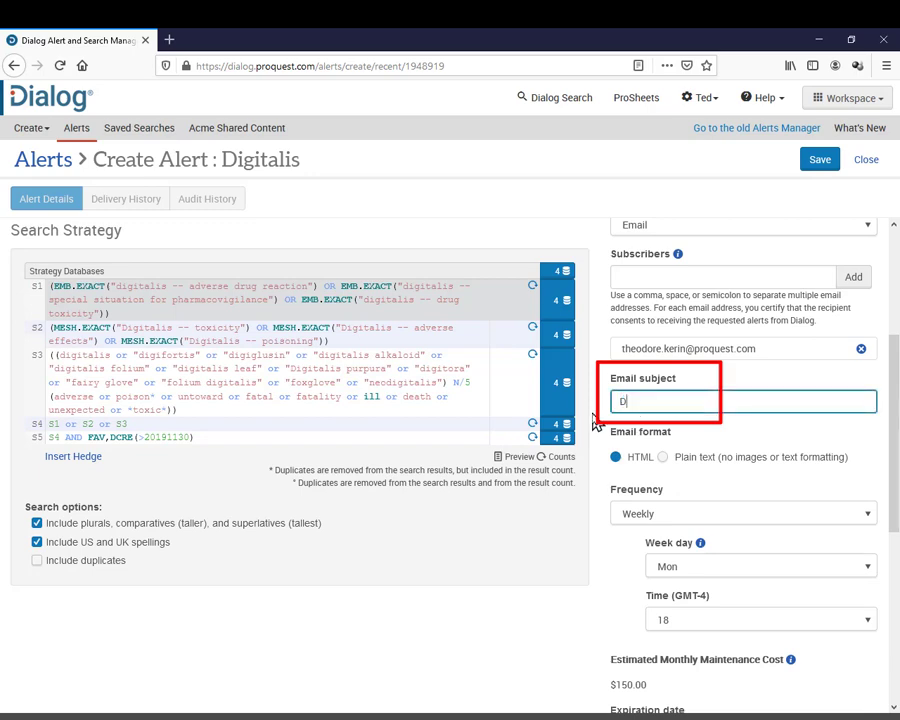
text(igitalis)
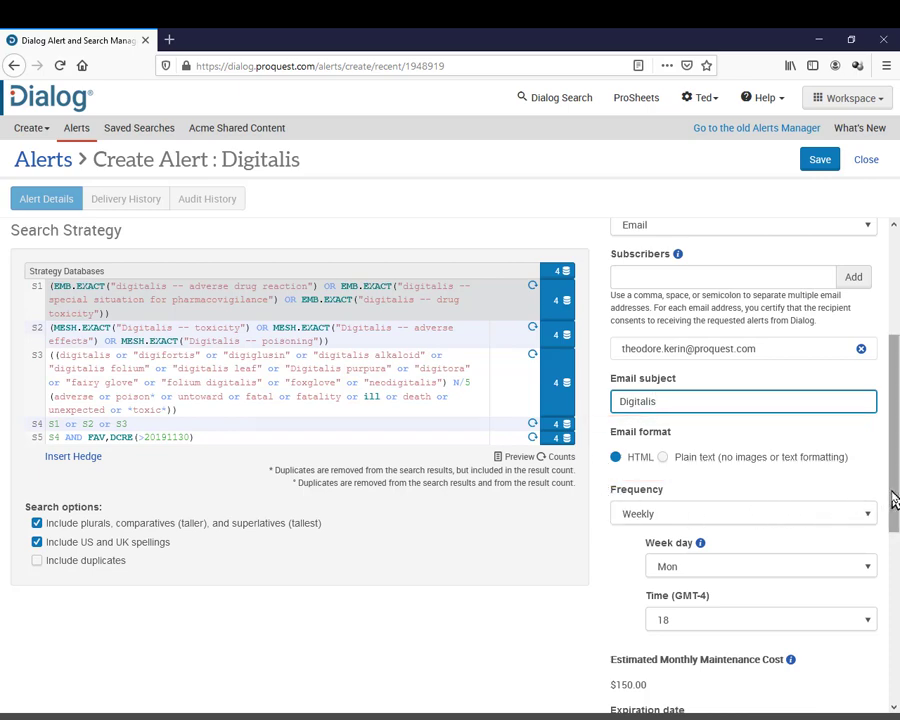
Keep the alert Weekly on Mon and change the delivery hour from 18 to 2 (GMT-4)
drag(893, 500, 884, 597)
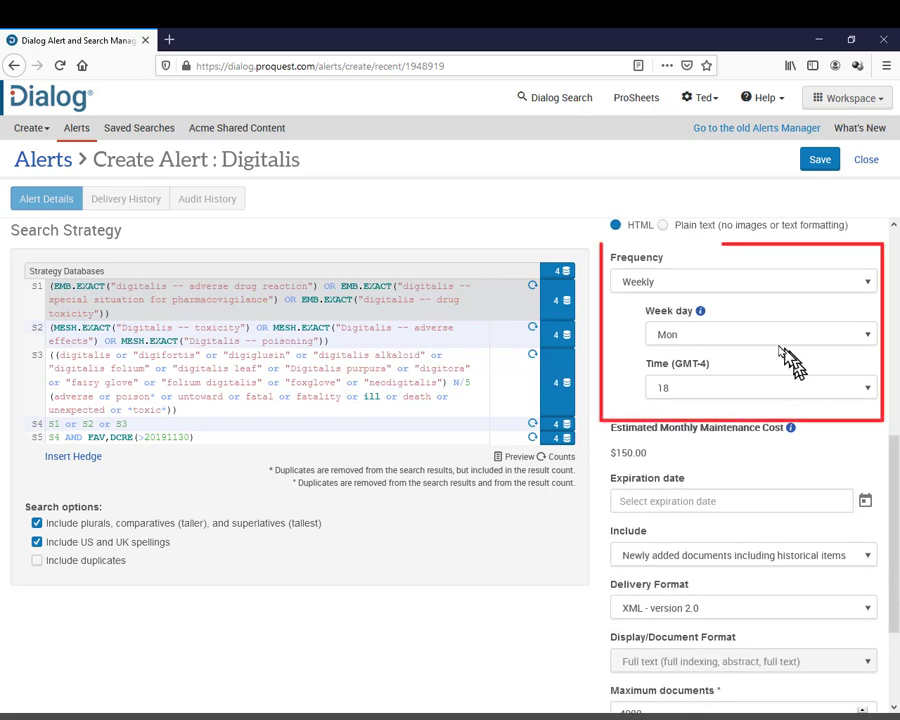
click(722, 284)
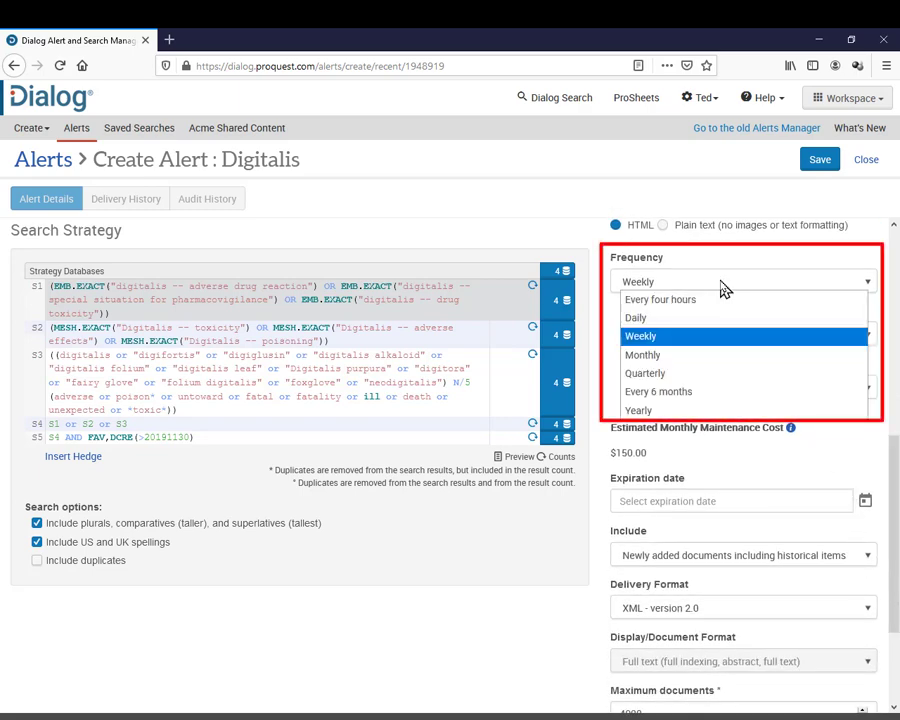
click(669, 288)
click(719, 338)
click(719, 338)
click(672, 390)
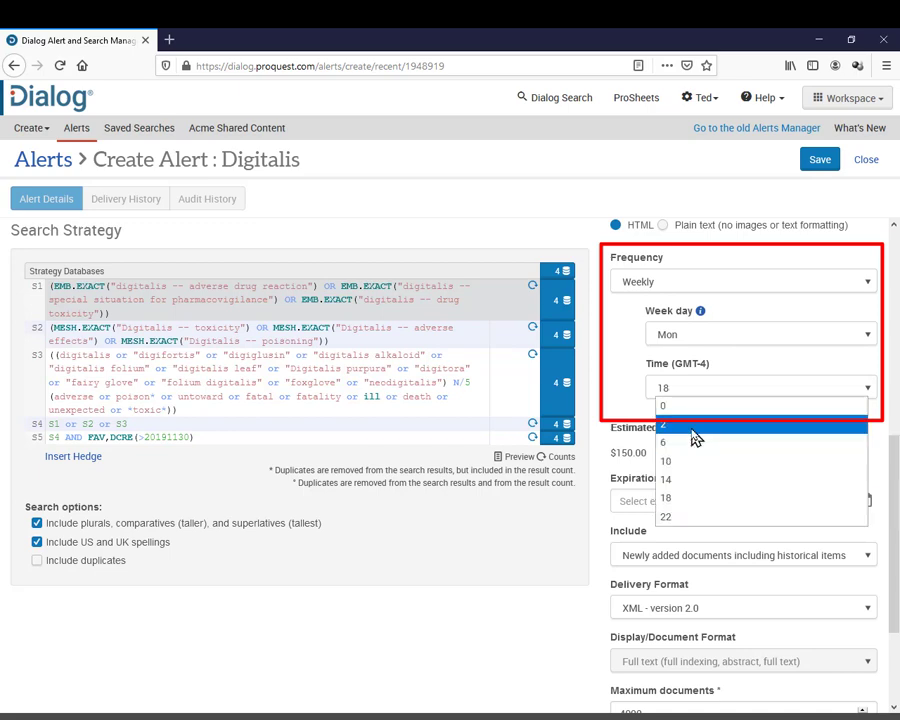
click(693, 428)
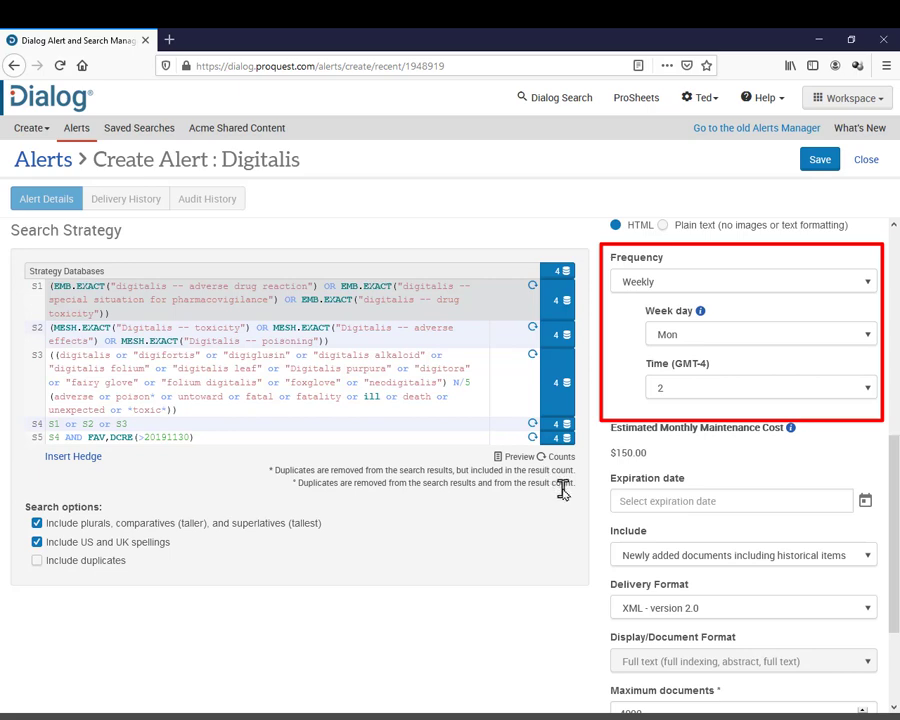
scroll(897, 515, down, 3)
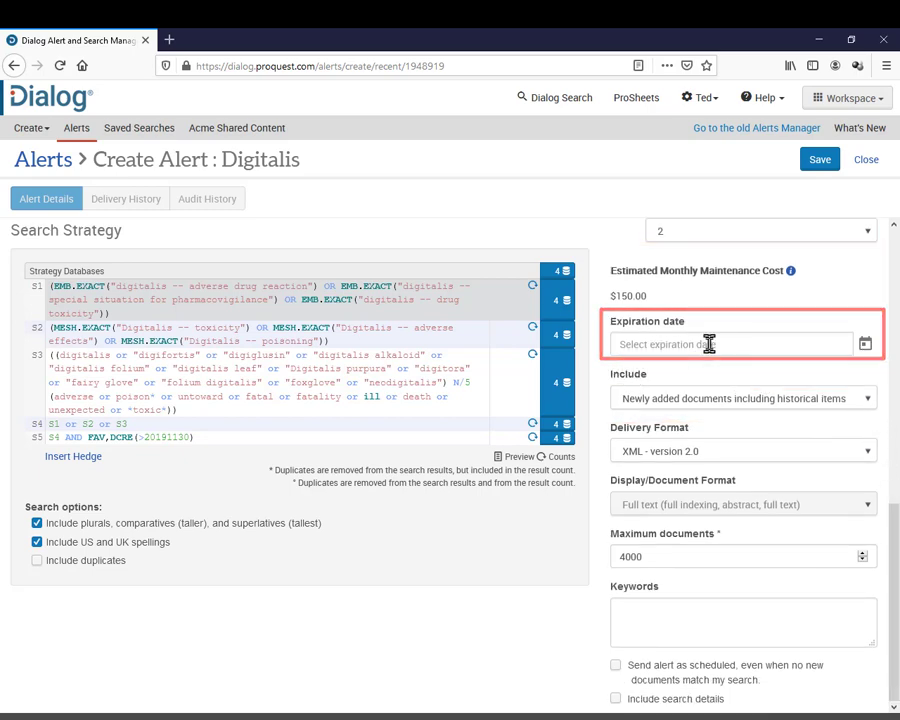
click(657, 405)
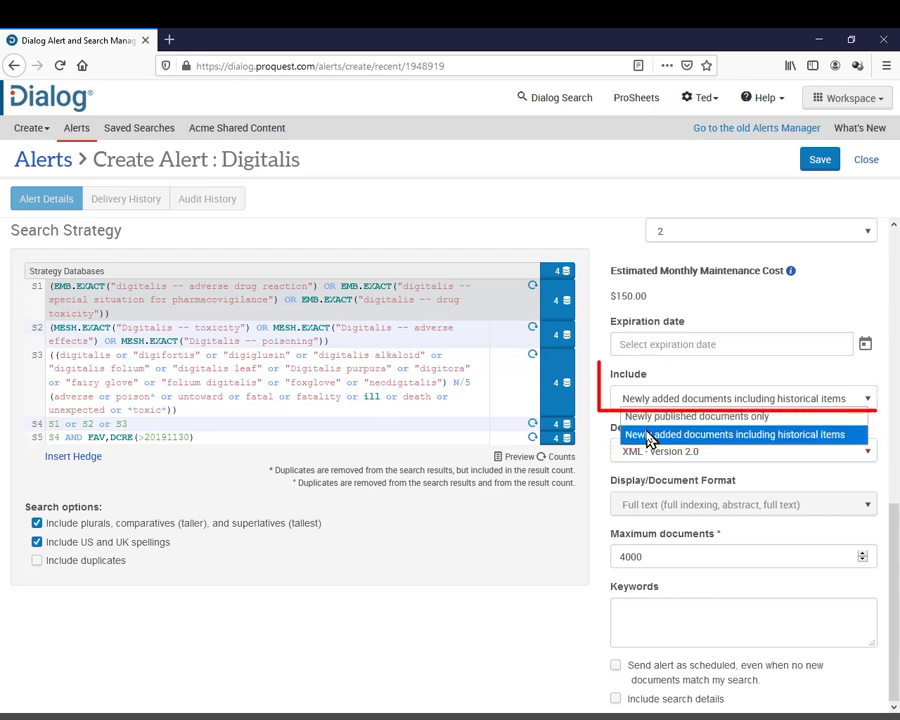
click(645, 435)
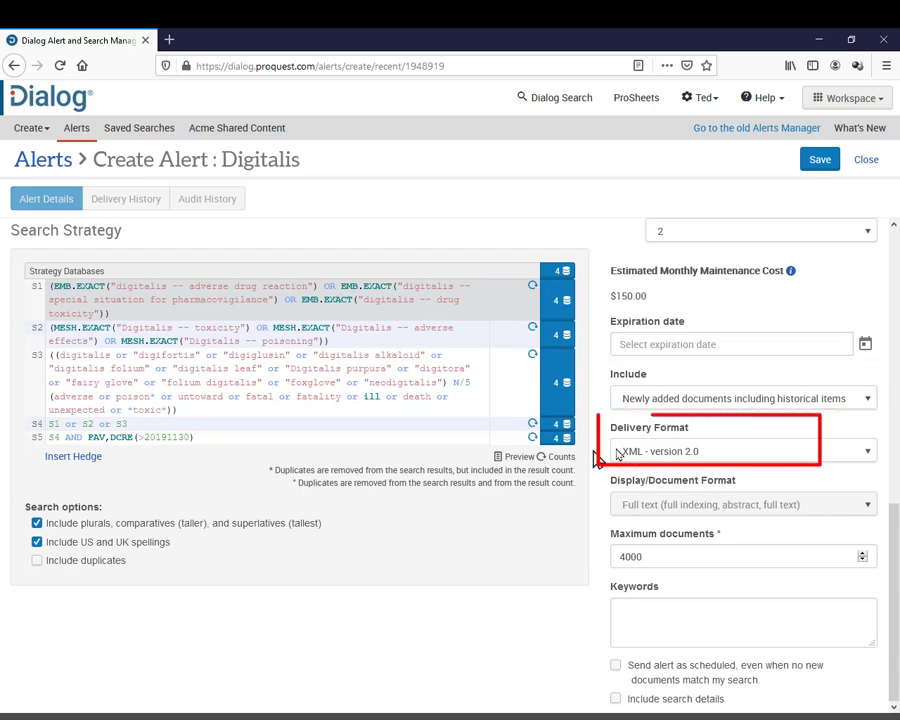
Set delivery format to PDF and document format to Citation / Abstract (full indexing, abstract)
click(632, 451)
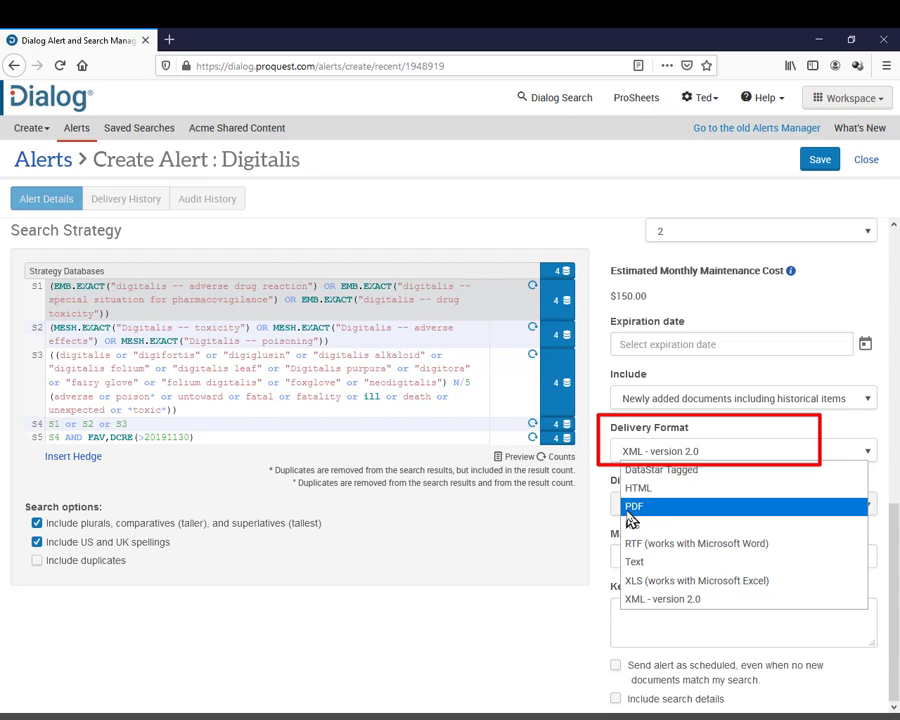
click(631, 508)
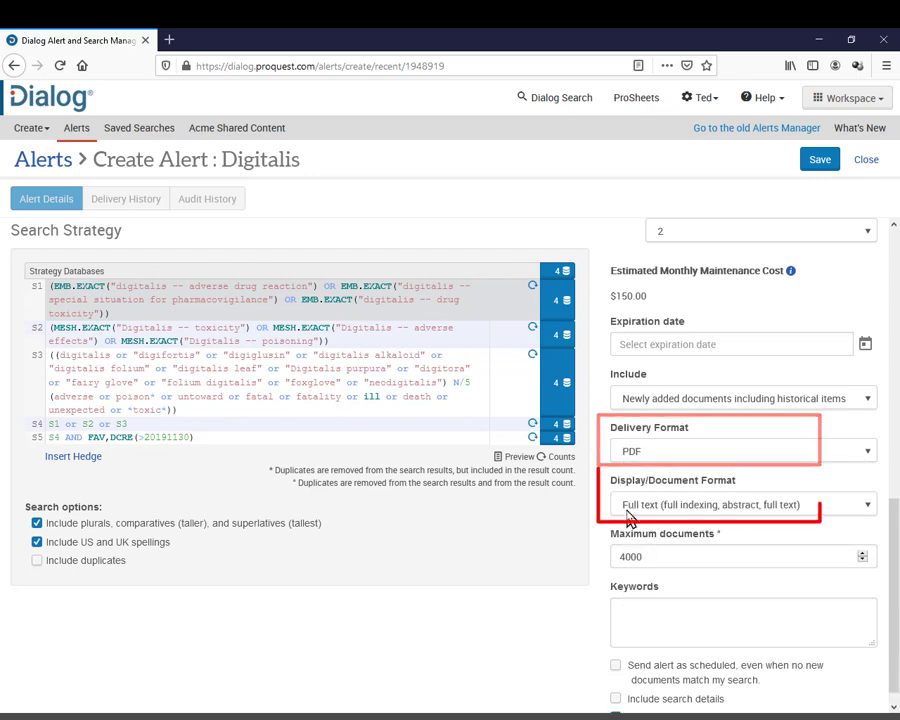
click(630, 510)
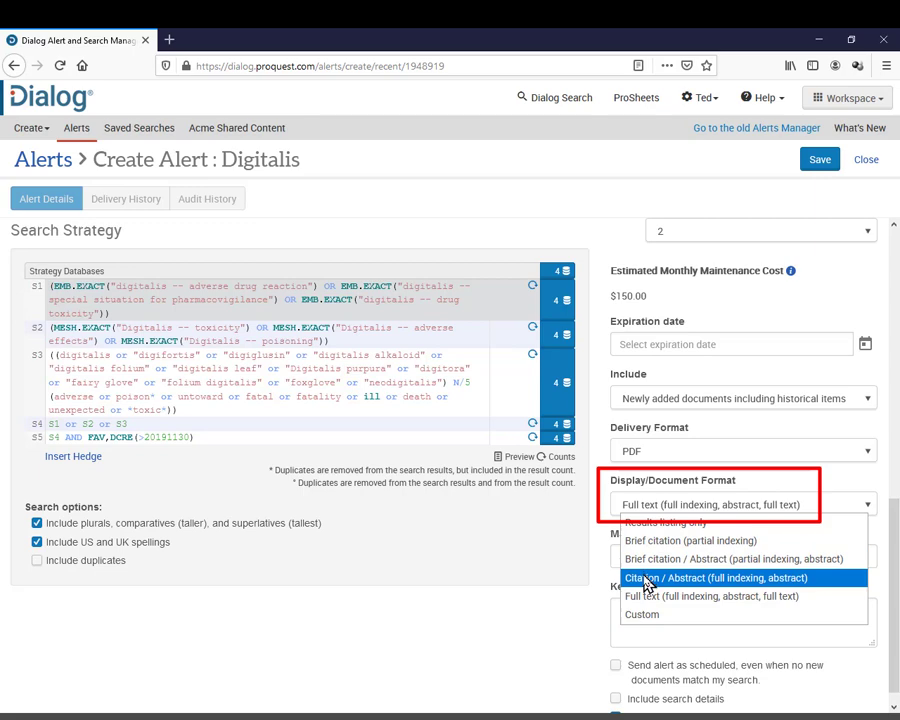
click(646, 580)
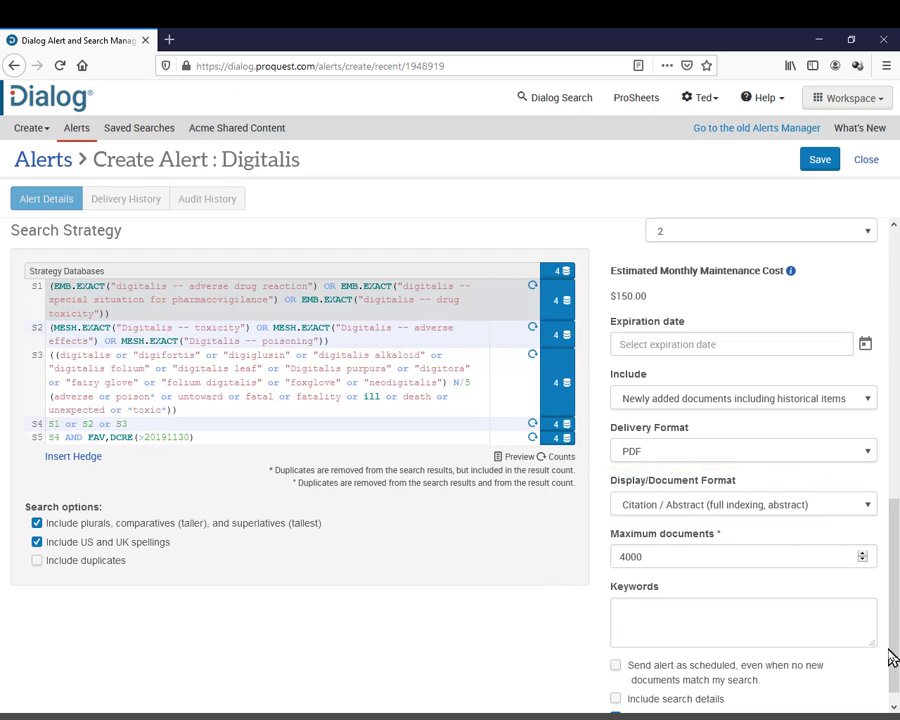
Turn on 'Send alert as scheduled, even when no new documents match' and 'Include search details'
scroll(890, 662, down, 1)
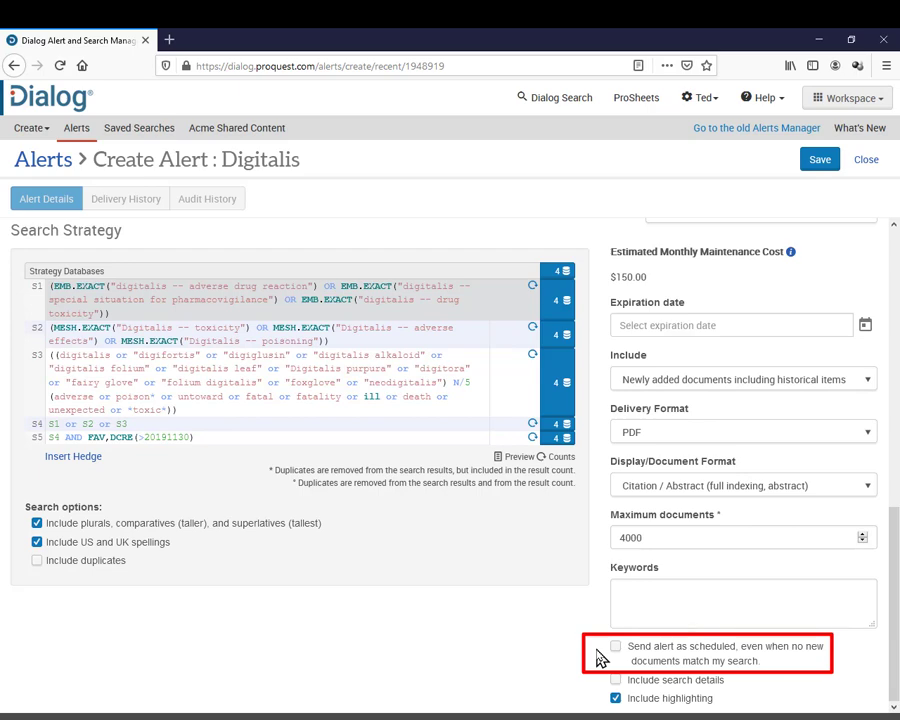
click(615, 648)
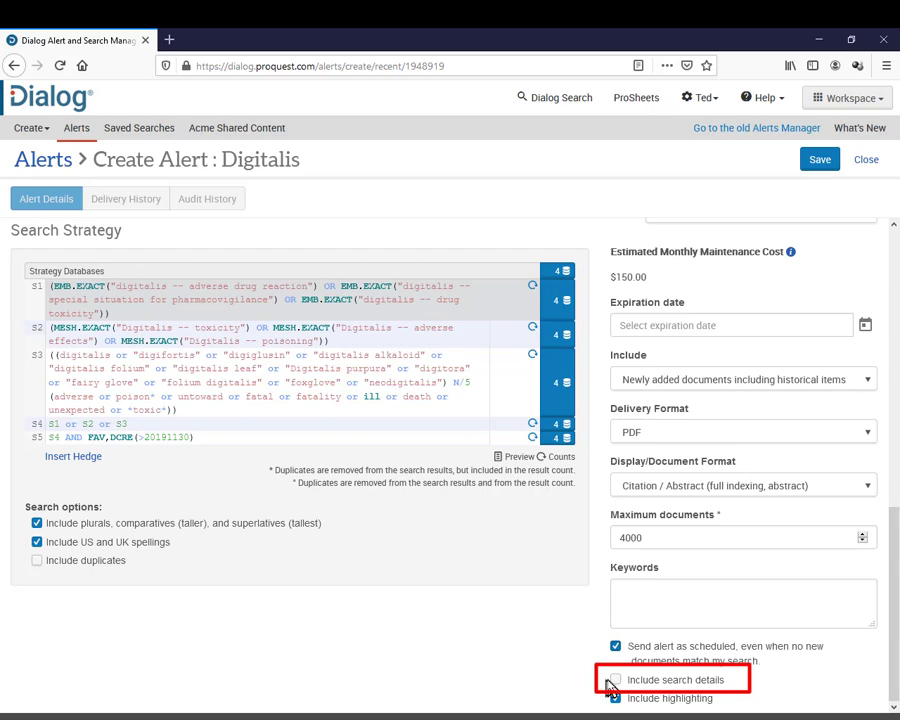
click(613, 681)
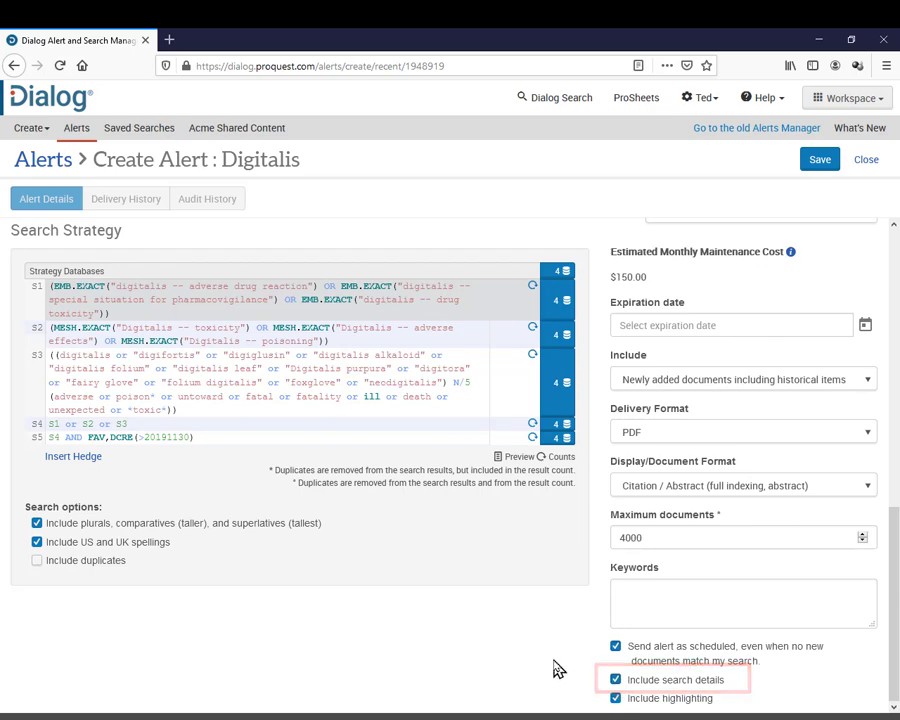
Save the Digitalis alert, entering the saver's name and the change comment 'New alert'
click(819, 164)
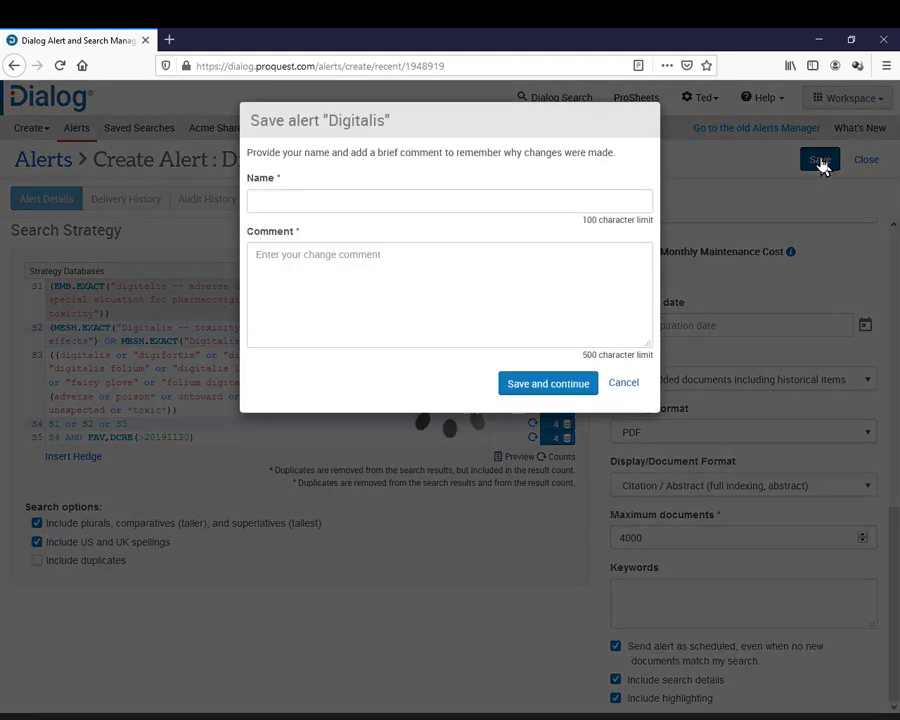
click(433, 200)
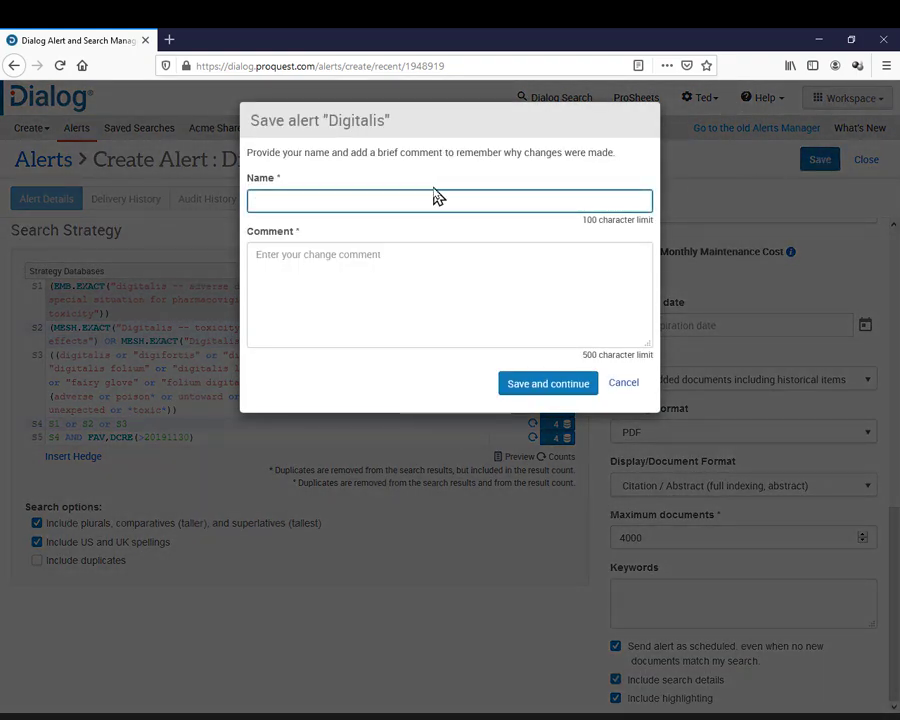
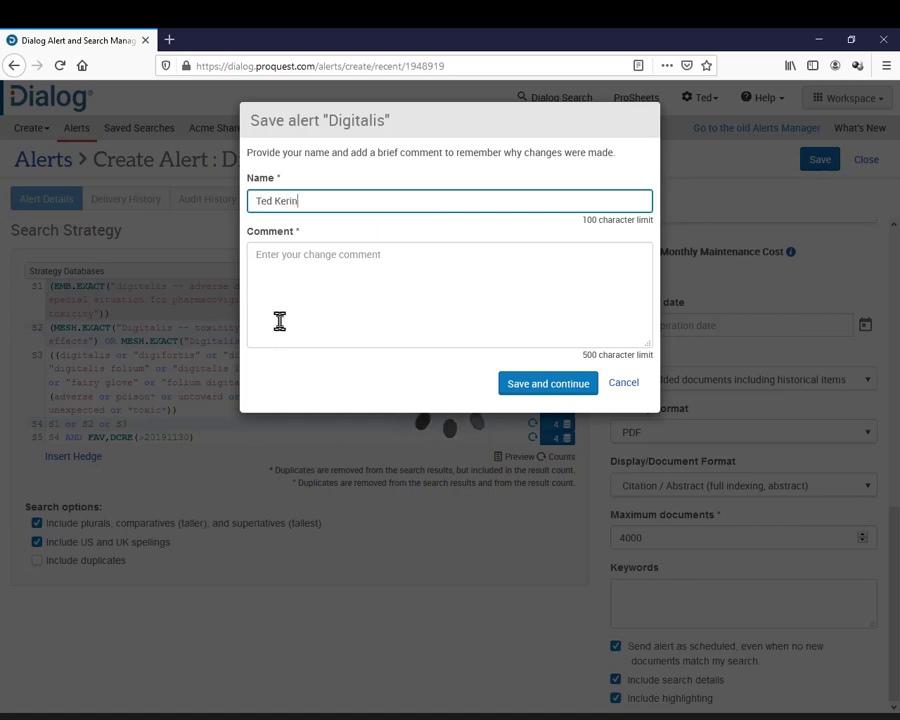
click(278, 280)
text(Ne)
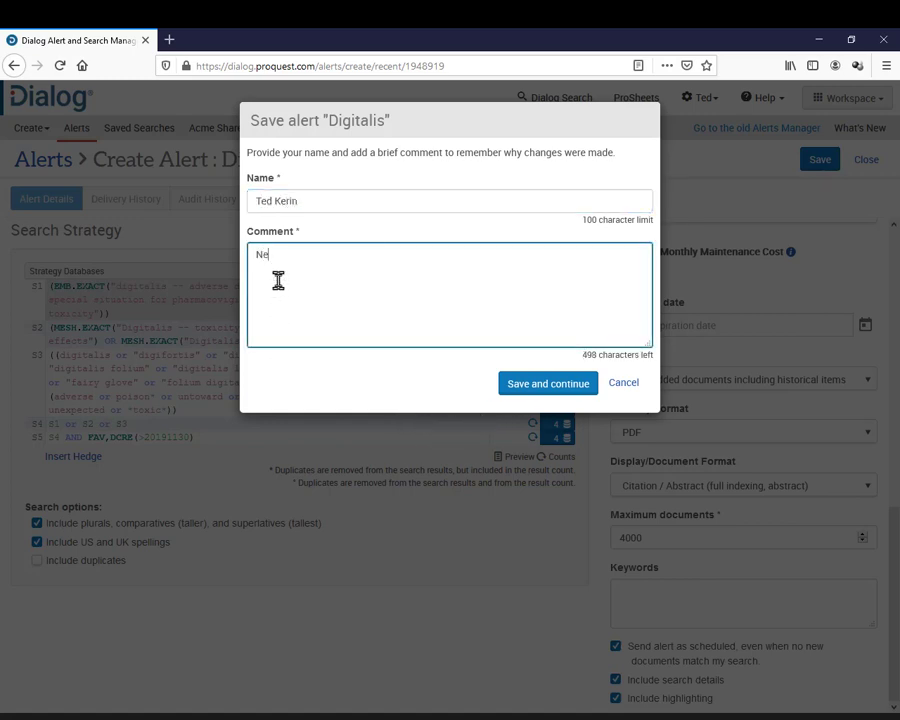
text(w alert)
click(549, 385)
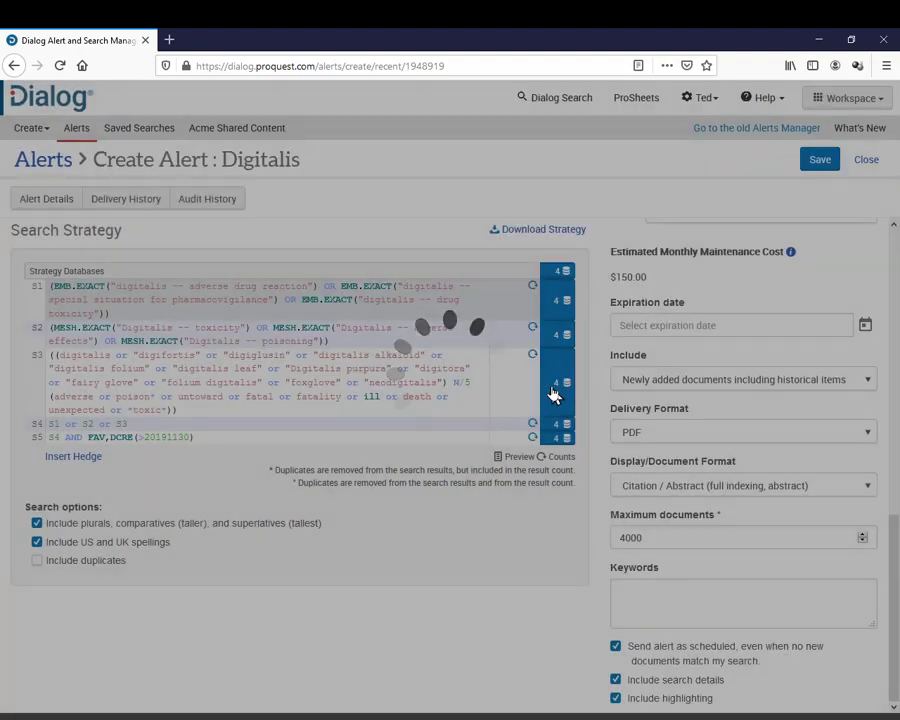